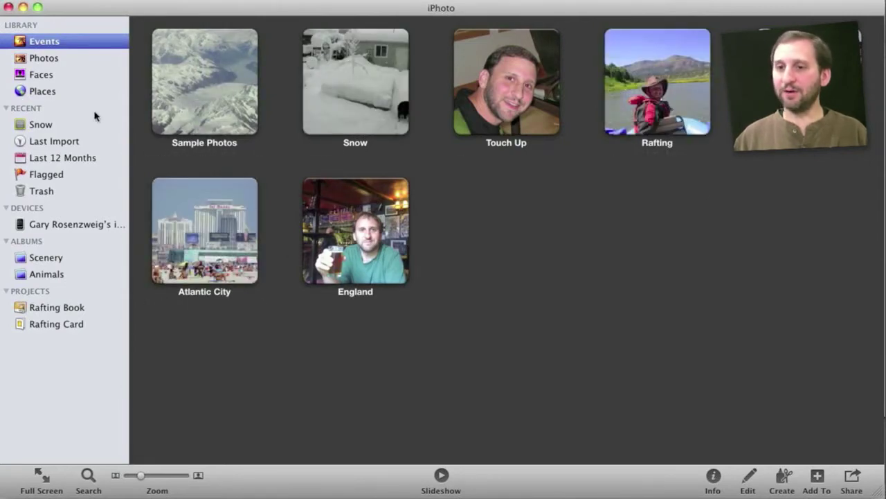
click(76, 56)
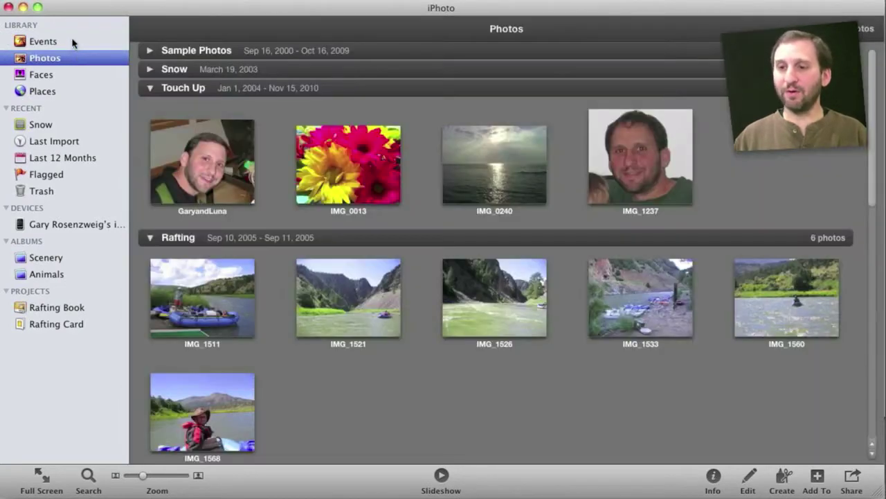
click(72, 34)
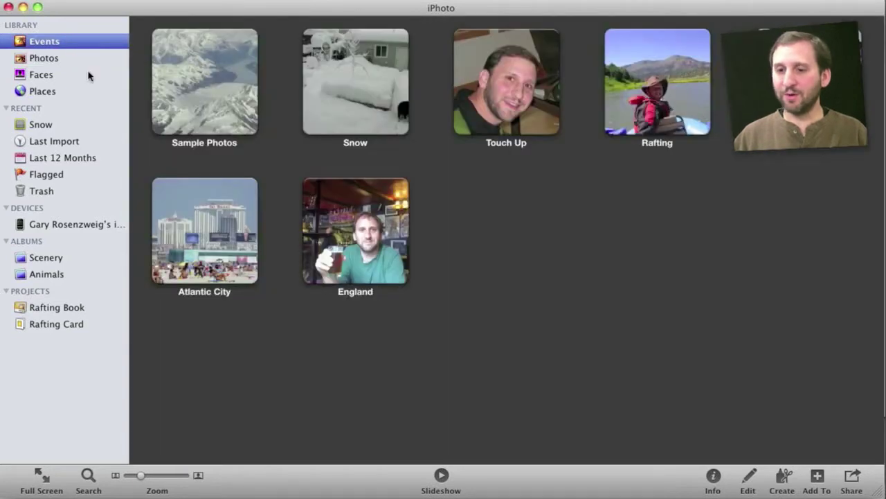
click(45, 143)
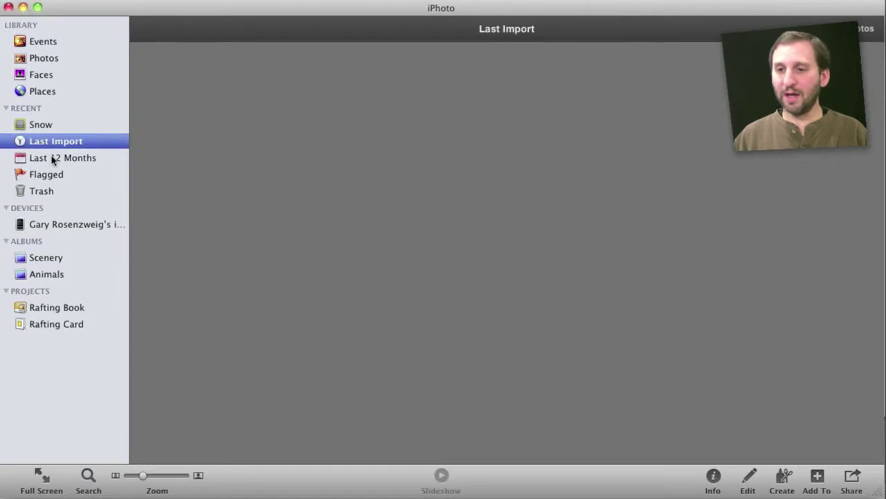
click(54, 159)
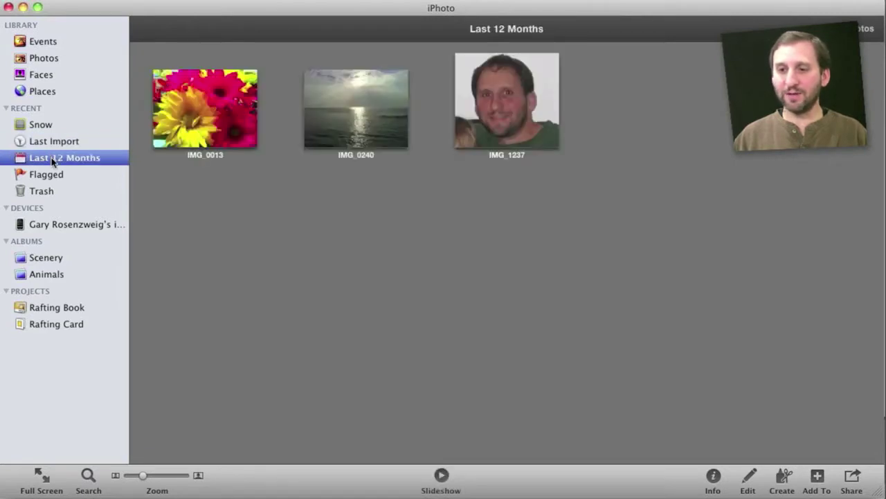
click(58, 261)
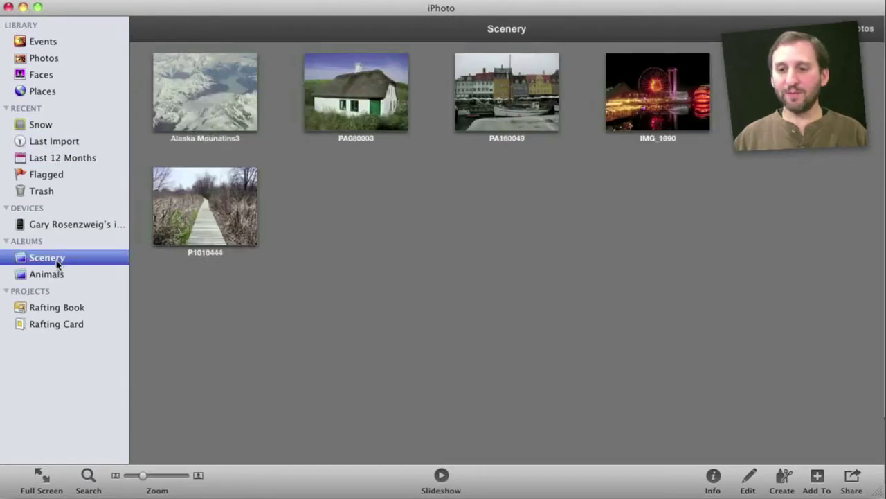
click(59, 275)
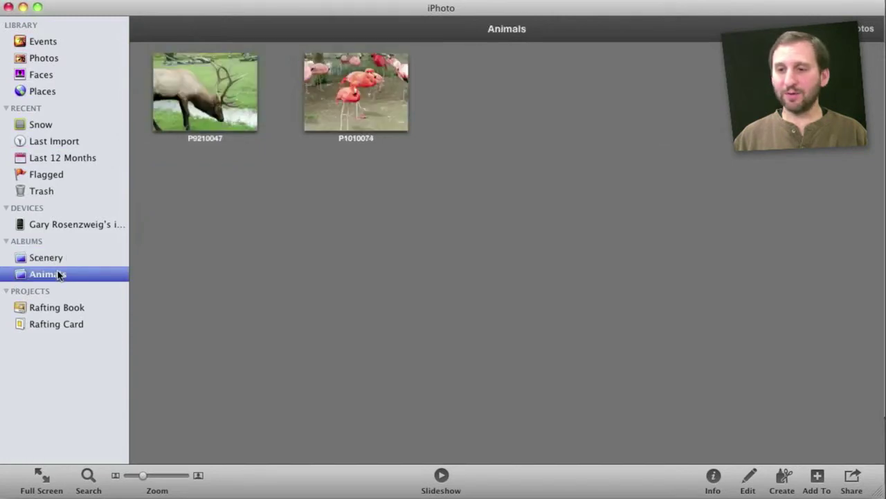
click(49, 43)
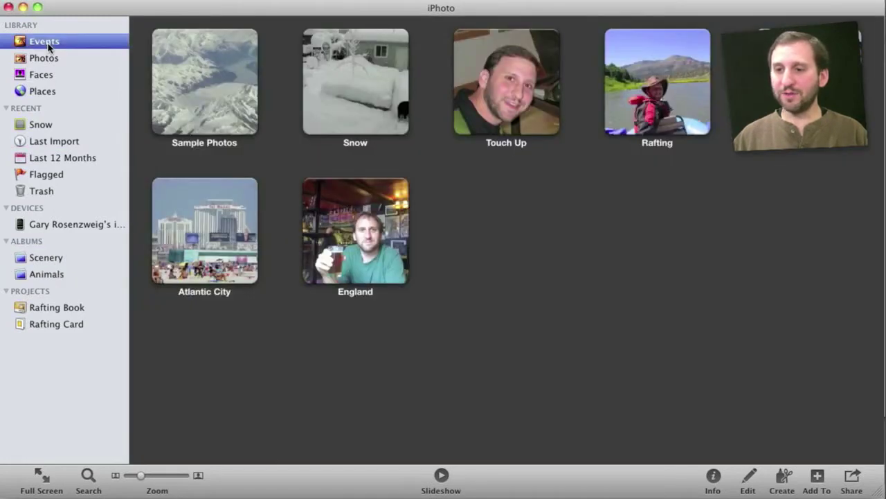
Open the Sample Photos event and select the elk P9210047 and flamingo P1010074 photos
double_click(208, 81)
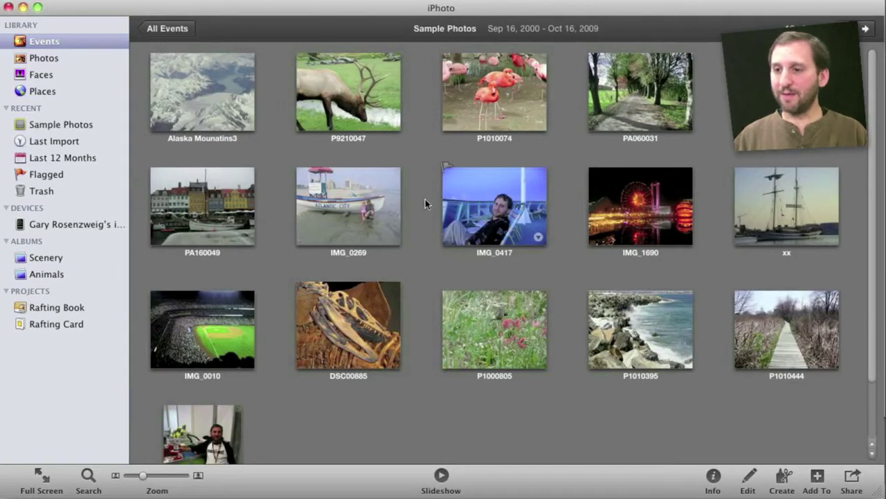
click(350, 73)
super+click(475, 84)
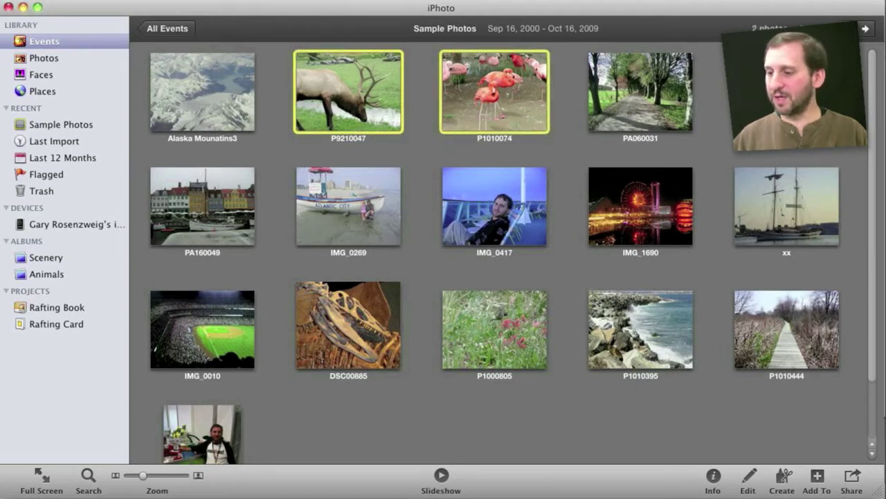
Look over the Create options, then add photo P1000805 to the Animals album
click(781, 478)
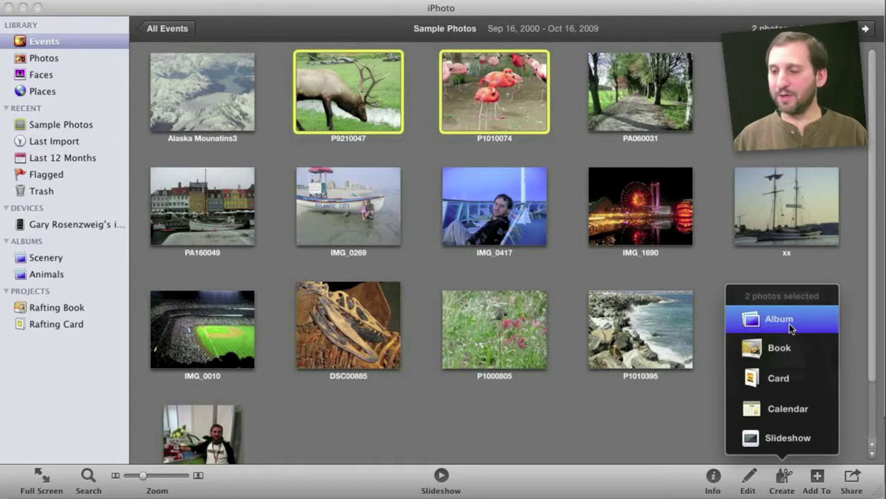
click(556, 425)
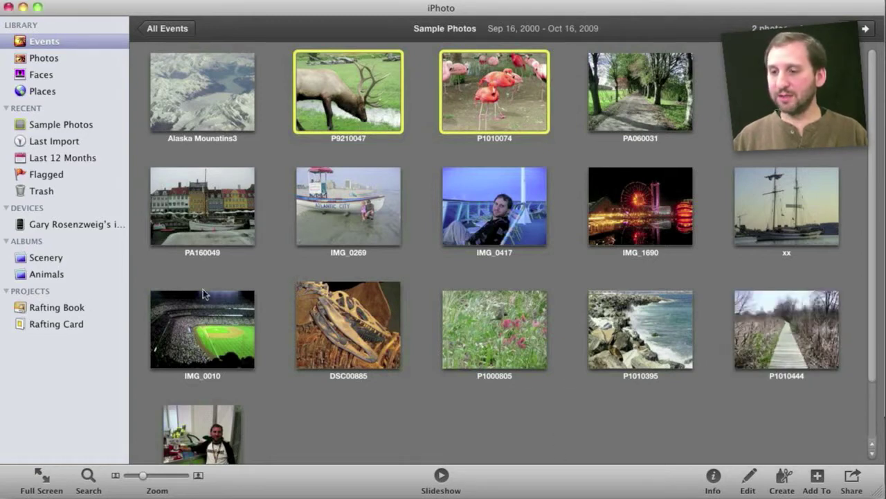
click(510, 363)
drag(510, 363, 52, 276)
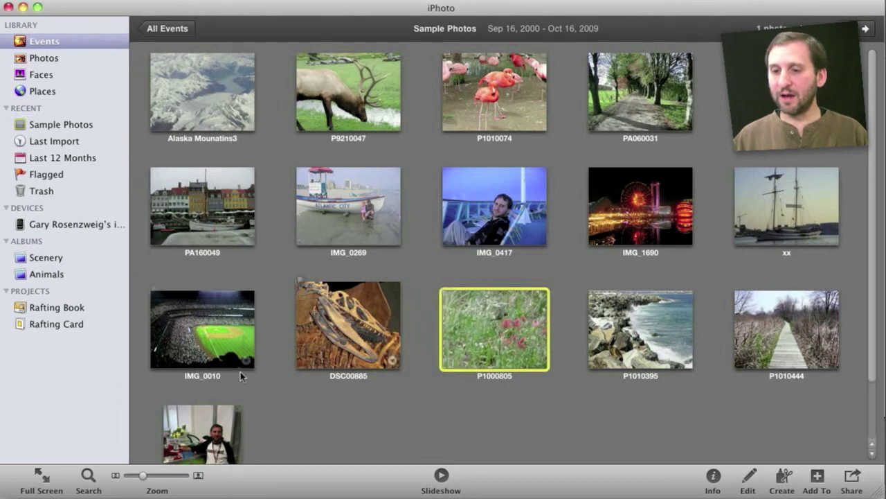
Bring up the sidebar's new album options and dismiss them without creating anything
click(74, 374)
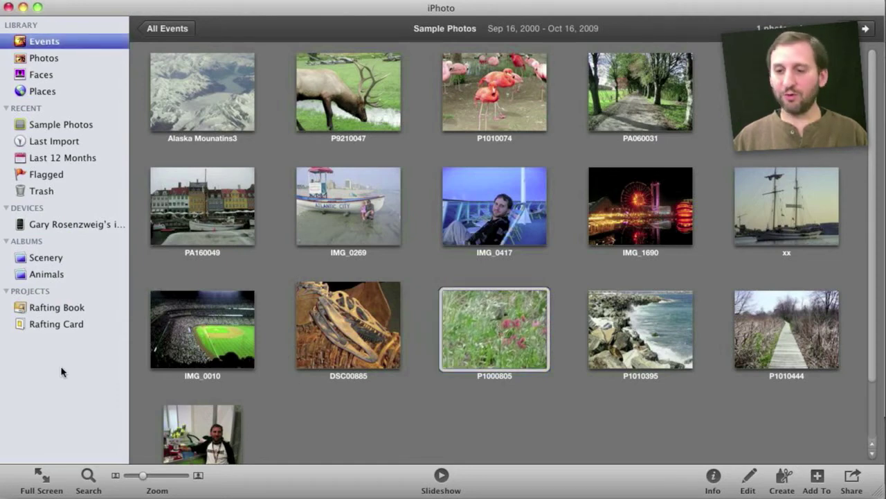
right_click(49, 361)
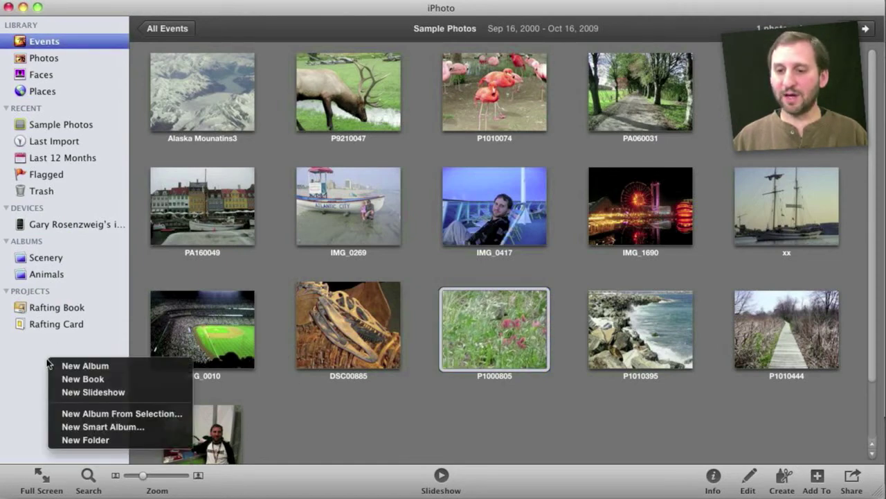
click(32, 361)
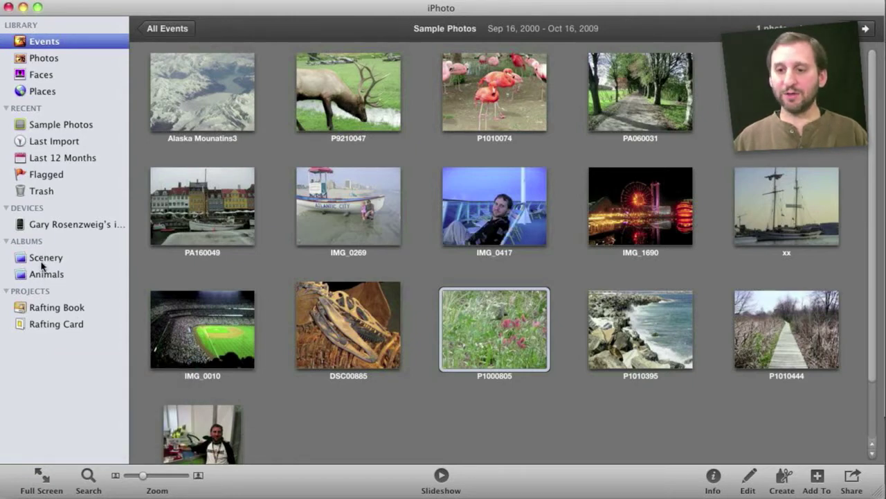
View the Scenery album with Alaska Mounatins3, then open the Animals album
click(49, 257)
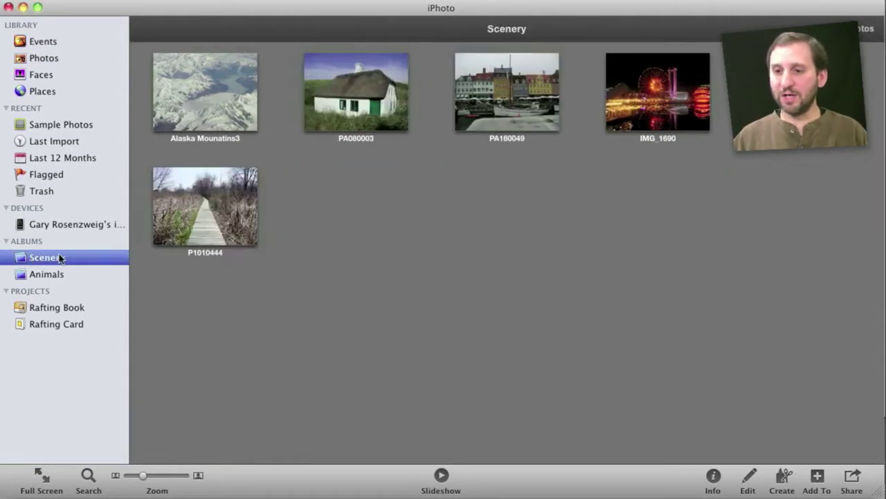
click(182, 140)
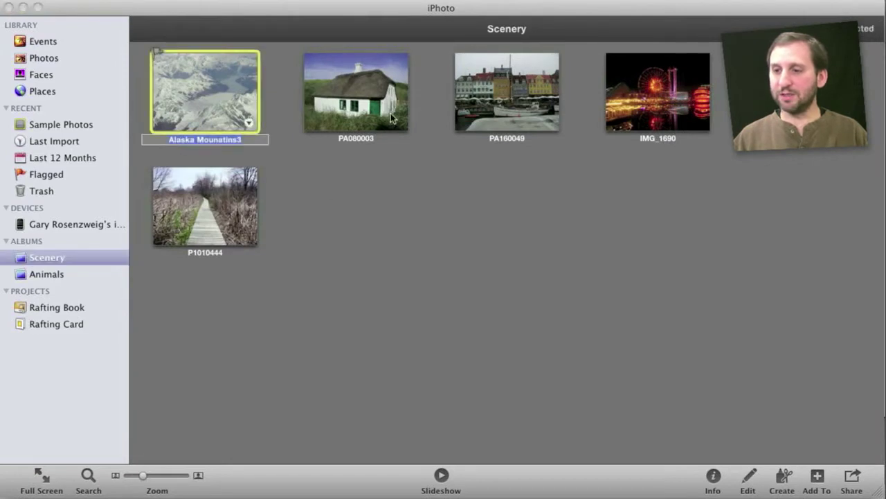
click(47, 275)
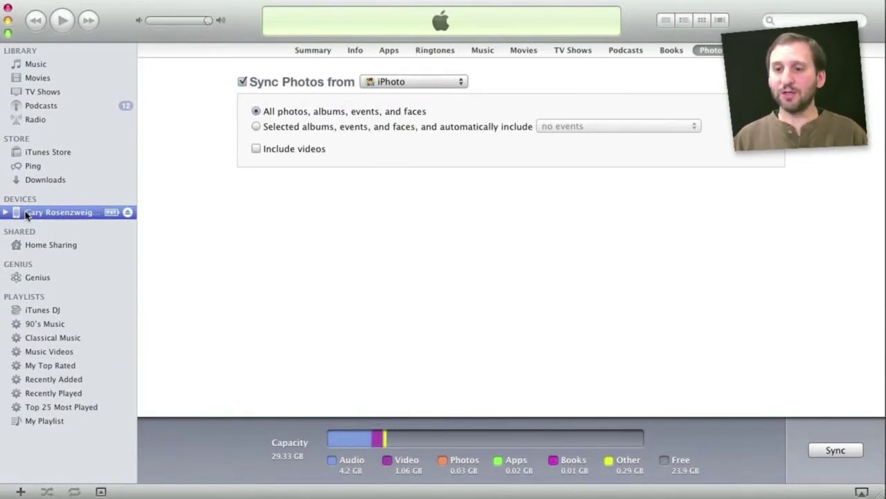
Expand the iPhone under Devices to reveal its Photos sync settings from iPhoto
click(6, 212)
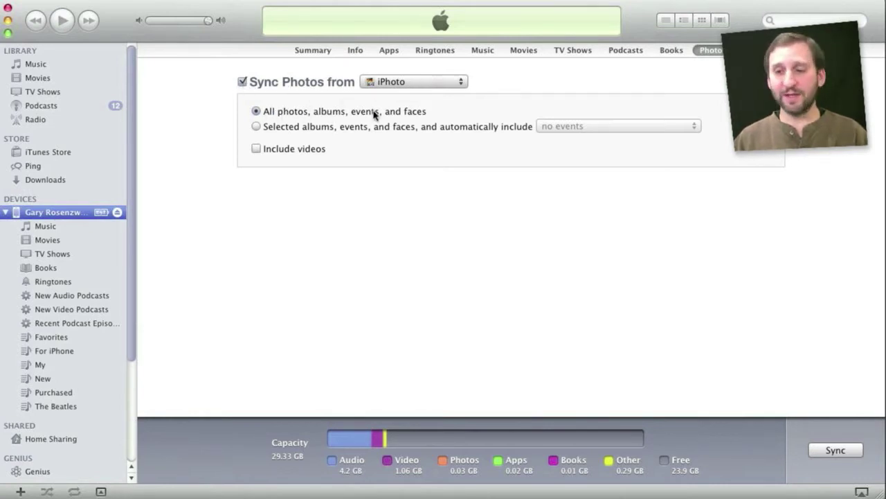
click(255, 127)
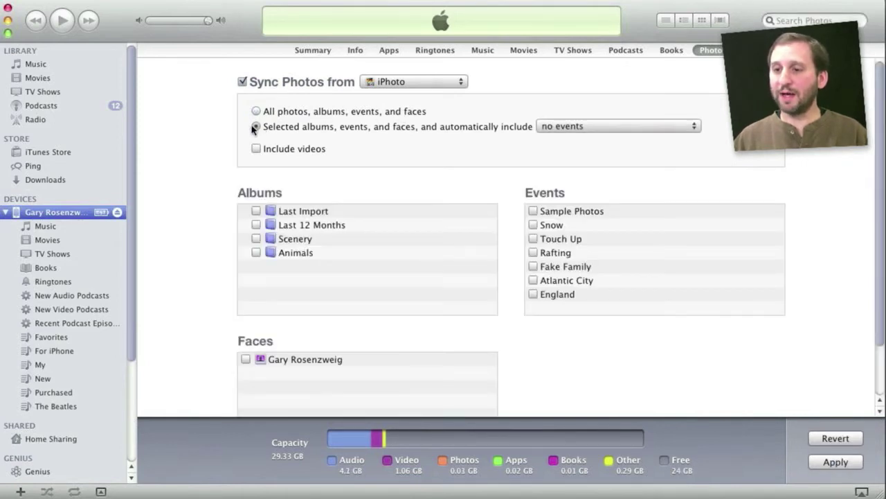
click(565, 126)
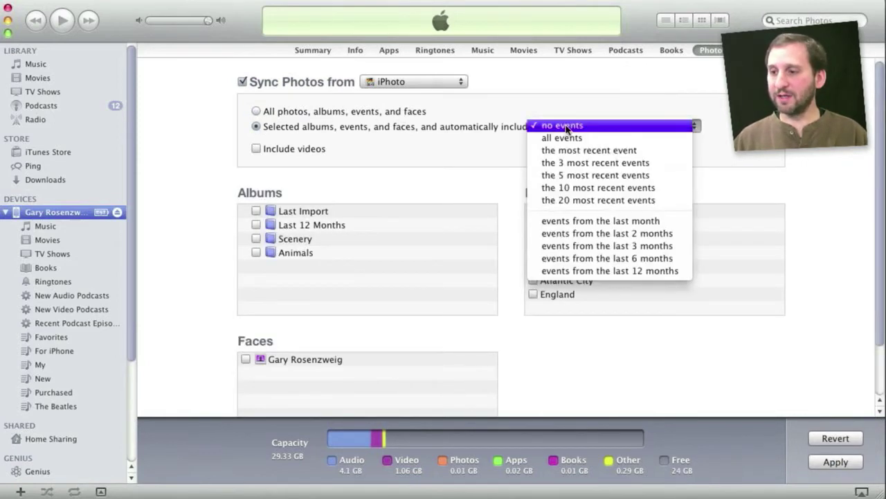
click(482, 150)
click(255, 239)
click(256, 252)
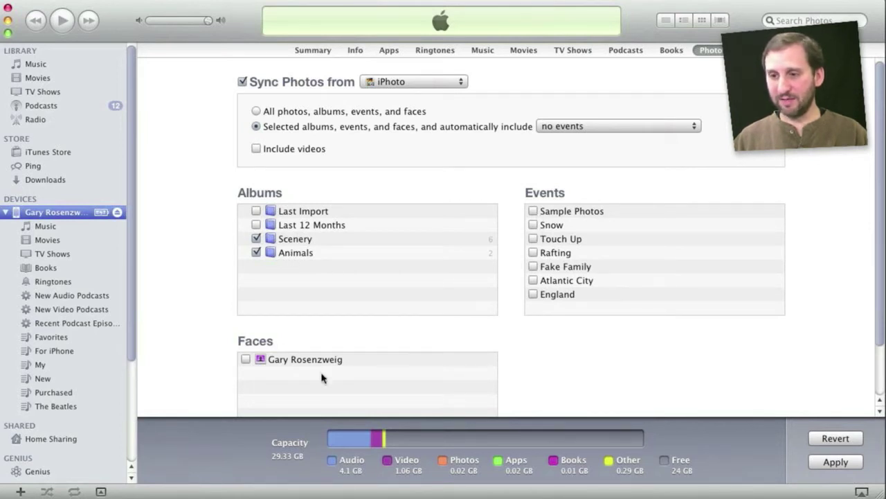
click(257, 111)
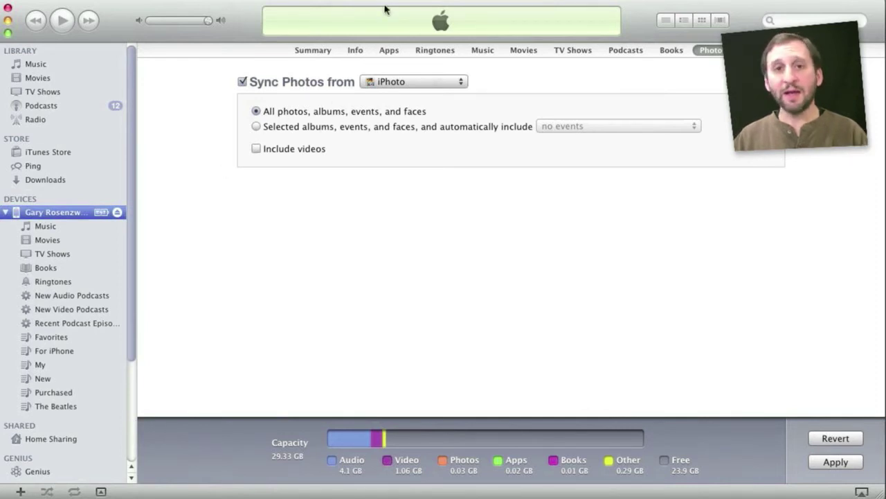
Pick 'Choose folder...' in the 'Sync Photos from' popup to browse the Pictures folder
click(409, 83)
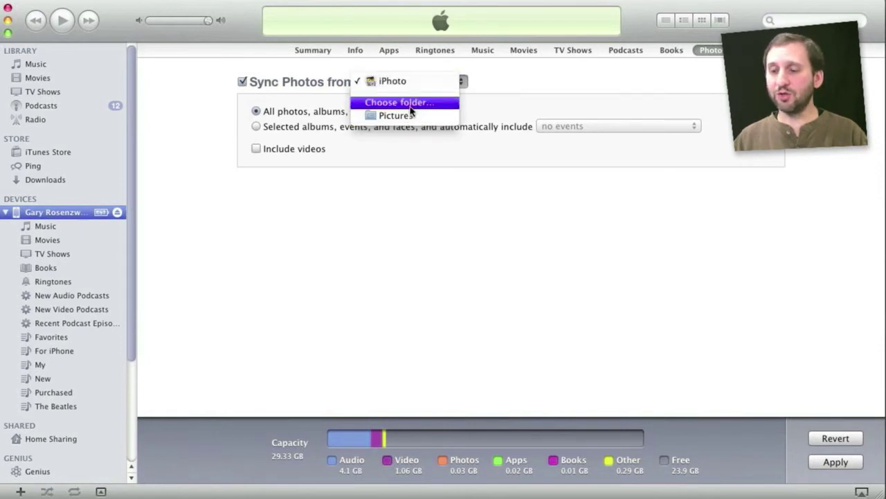
click(411, 110)
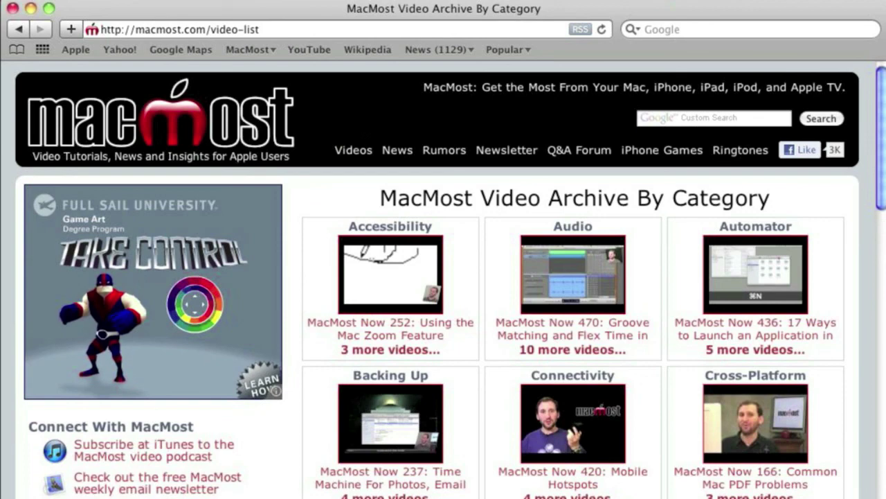
Scroll down the MacMost video categories to Graphics, Hardware, iCal, iMovie and iPad
scroll(443, 277, down, 5)
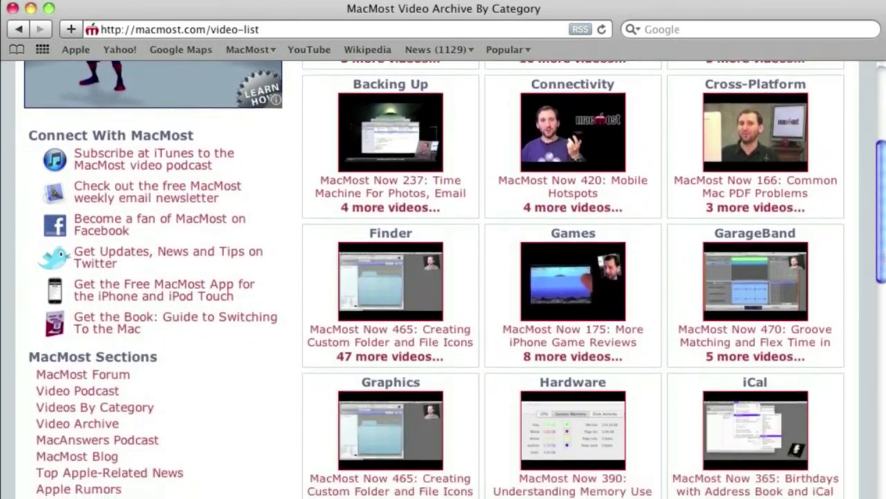
scroll(443, 277, down, 5)
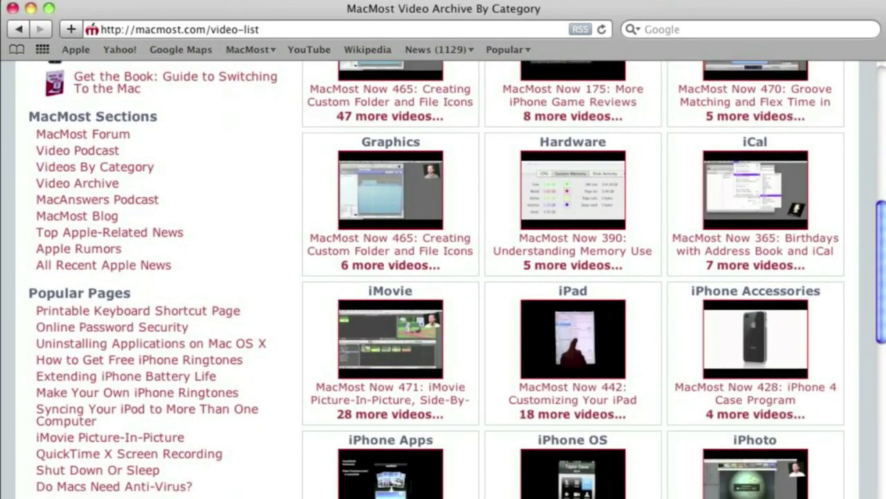